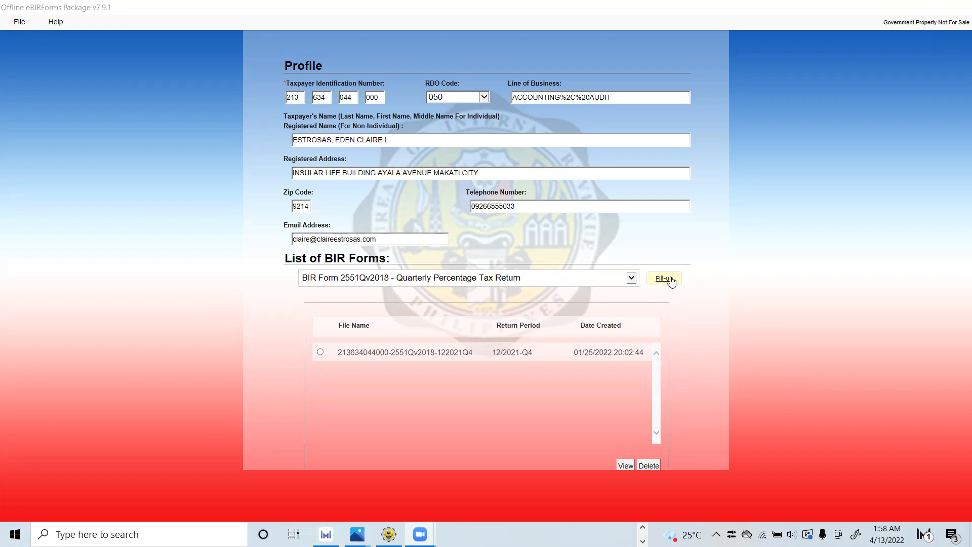
Start filling up BIR Form 2551Qv2018 and set its period to calendar year 2022, 1st quarter
click(671, 282)
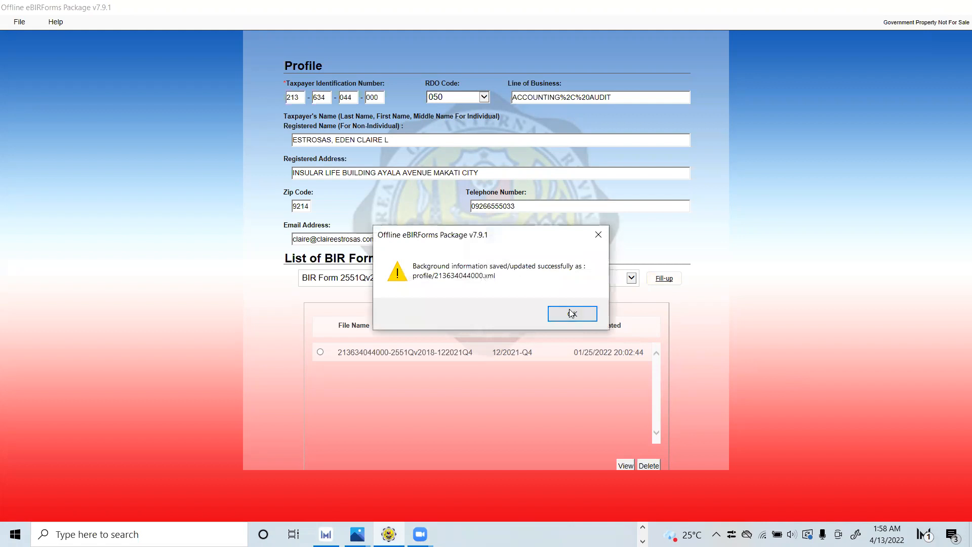
click(572, 313)
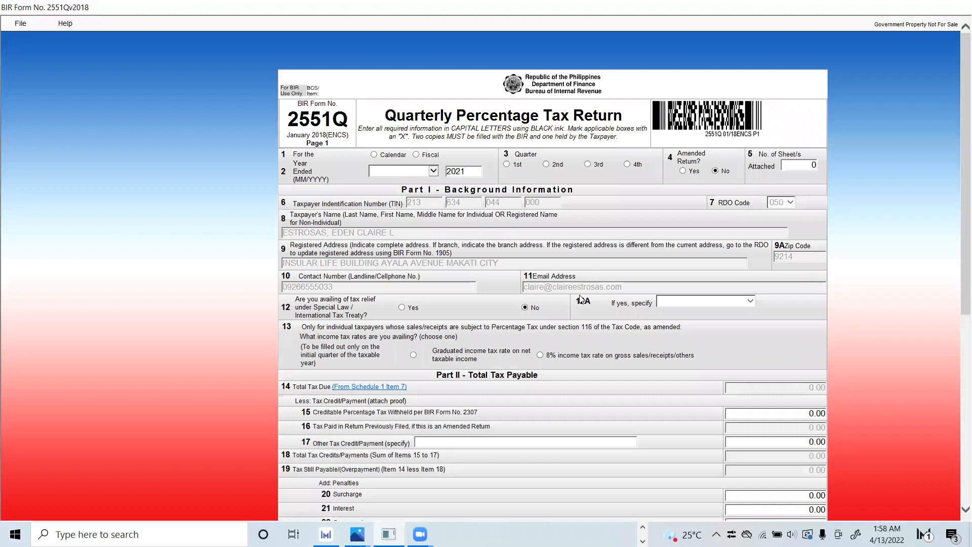
click(374, 154)
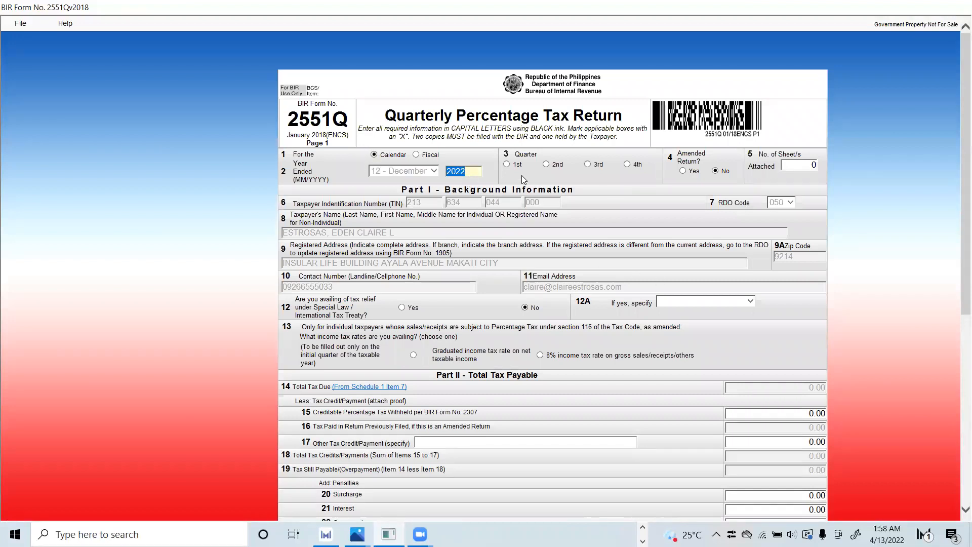
click(507, 164)
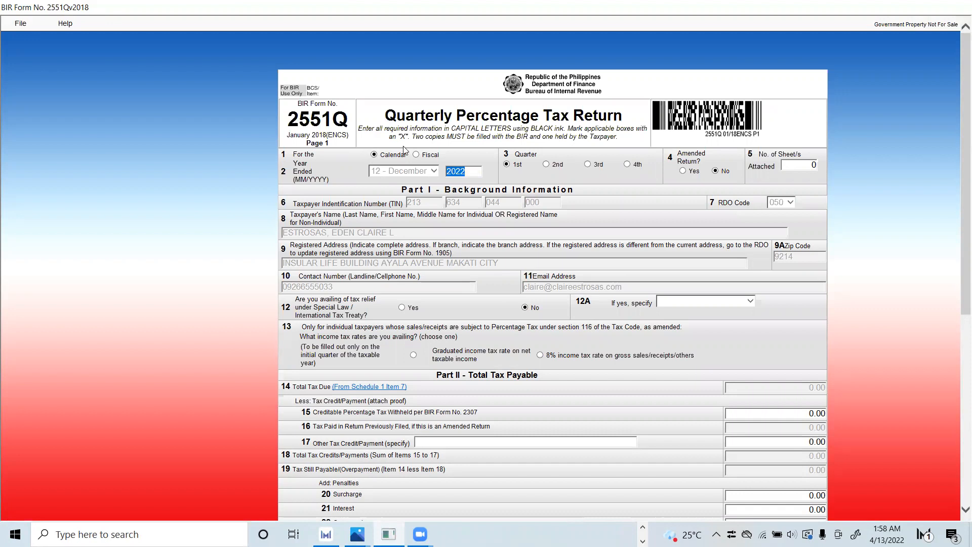
Choose the graduated income tax rate on net taxable income for item 13
scroll(631, 326, down, 1)
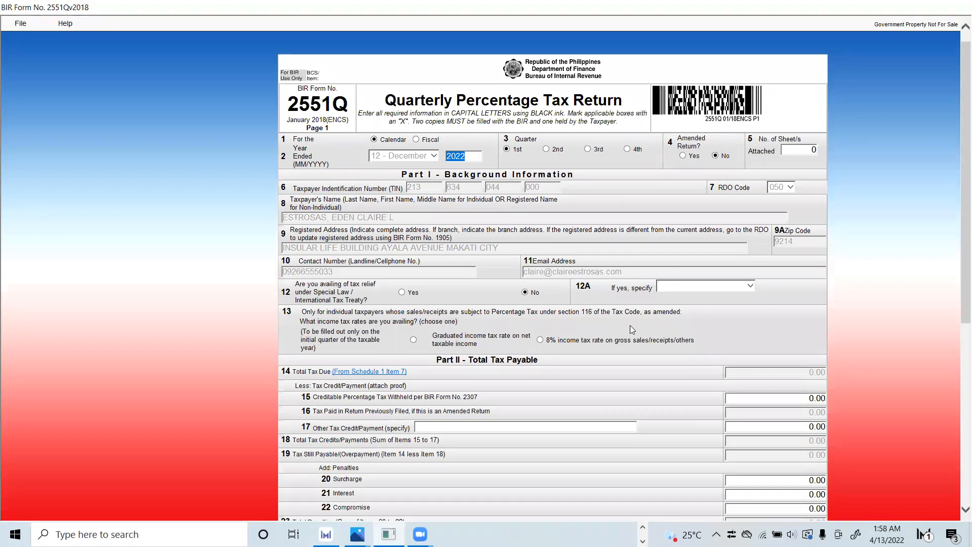
scroll(630, 326, down, 3)
scroll(631, 326, up, 3)
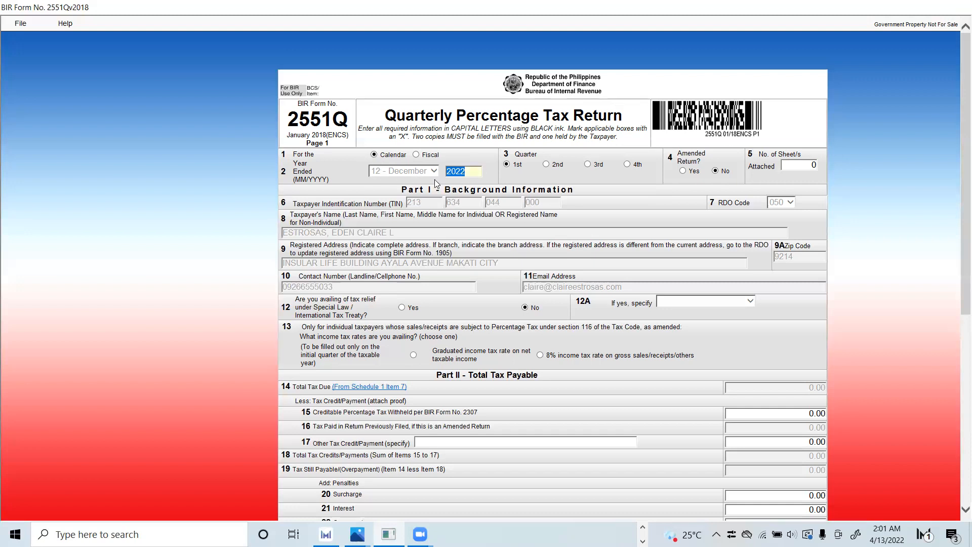
click(467, 173)
scroll(790, 180, down, 3)
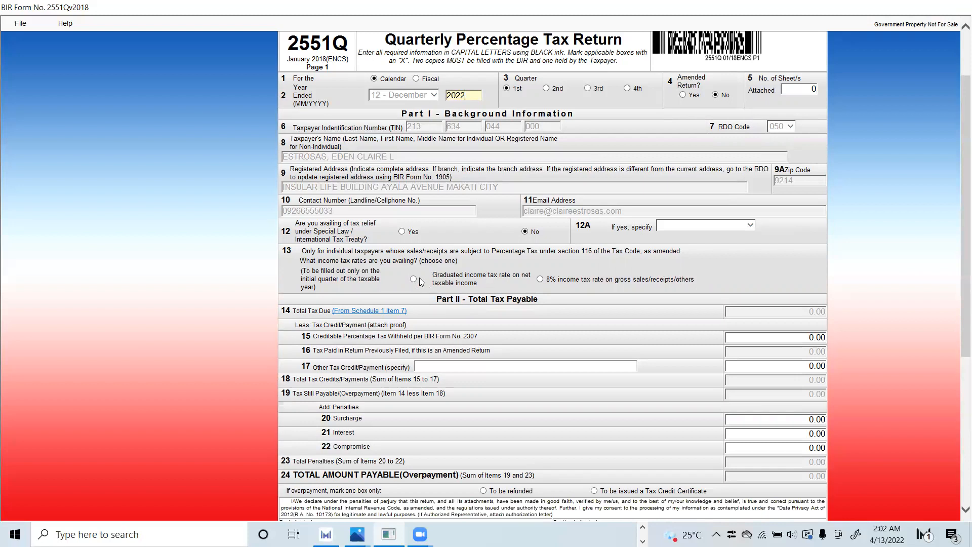
click(450, 275)
Open Schedule 1 from item 14 and set row 1's tax code to the PT 010 option with the 1% rate
scroll(593, 342, down, 3)
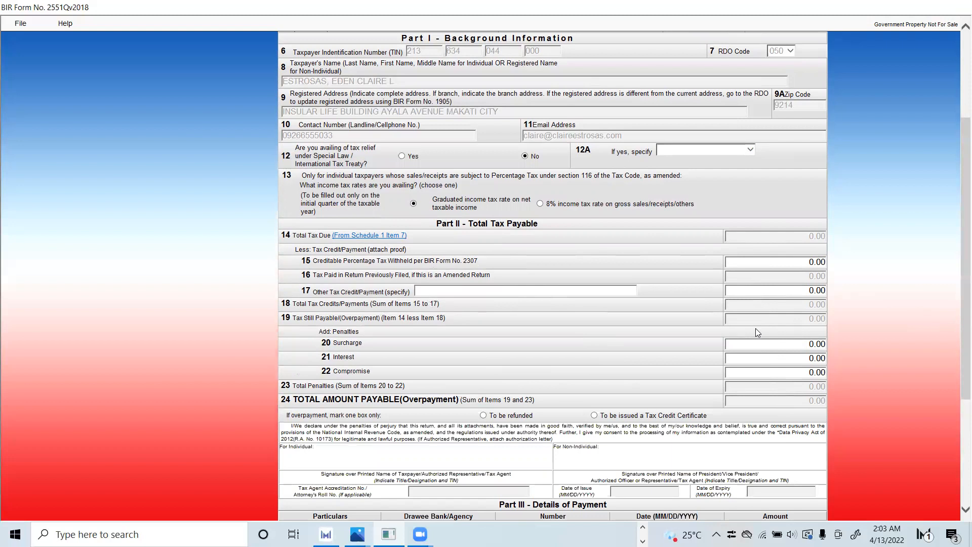
click(353, 236)
scroll(348, 182, up, 2)
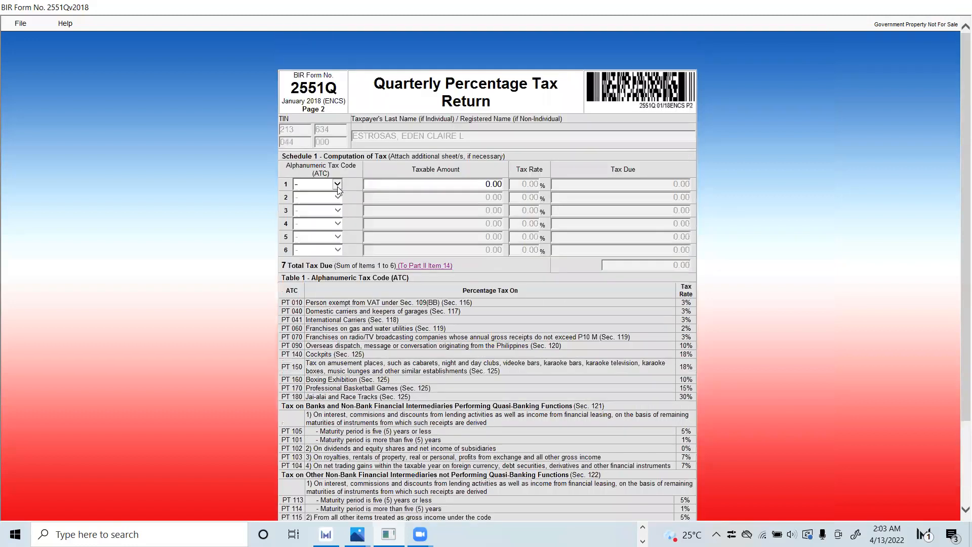
click(338, 186)
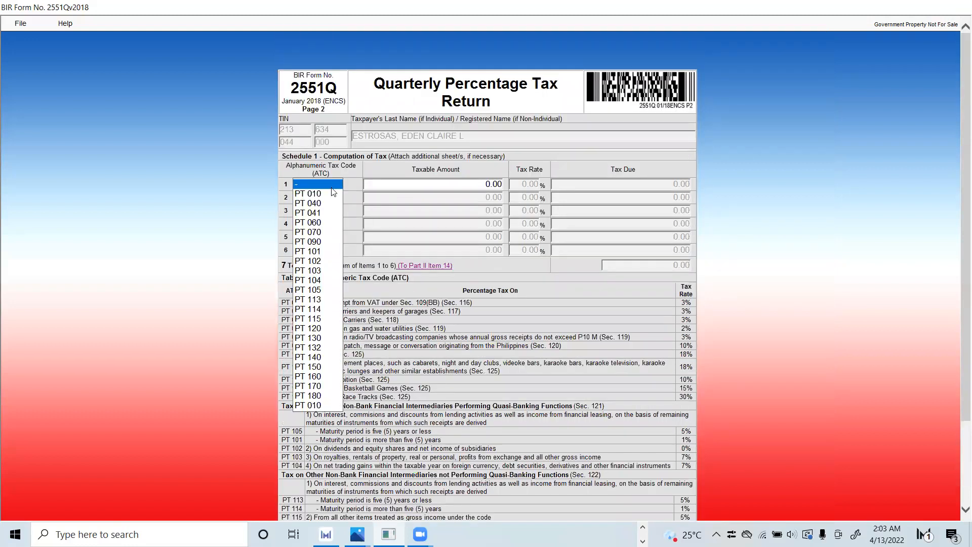
click(329, 194)
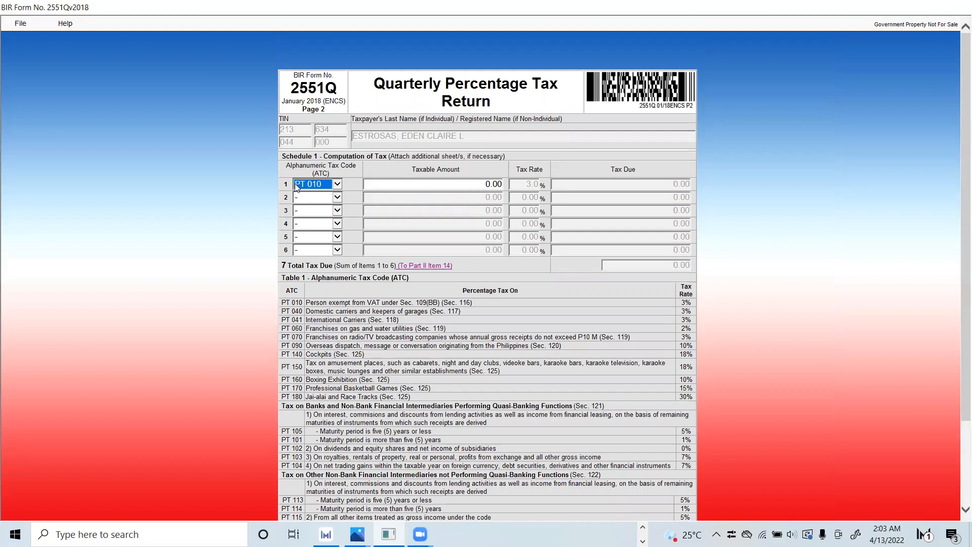
click(338, 183)
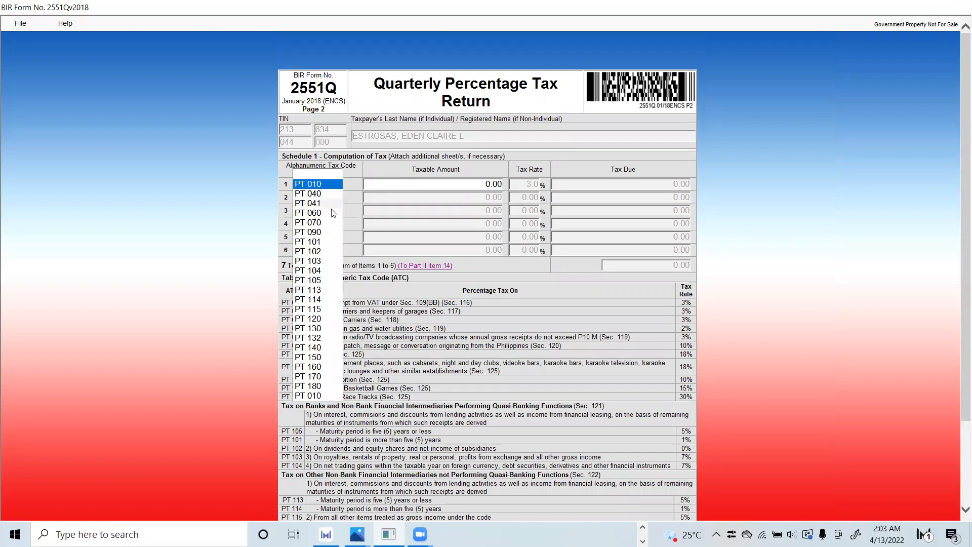
click(301, 399)
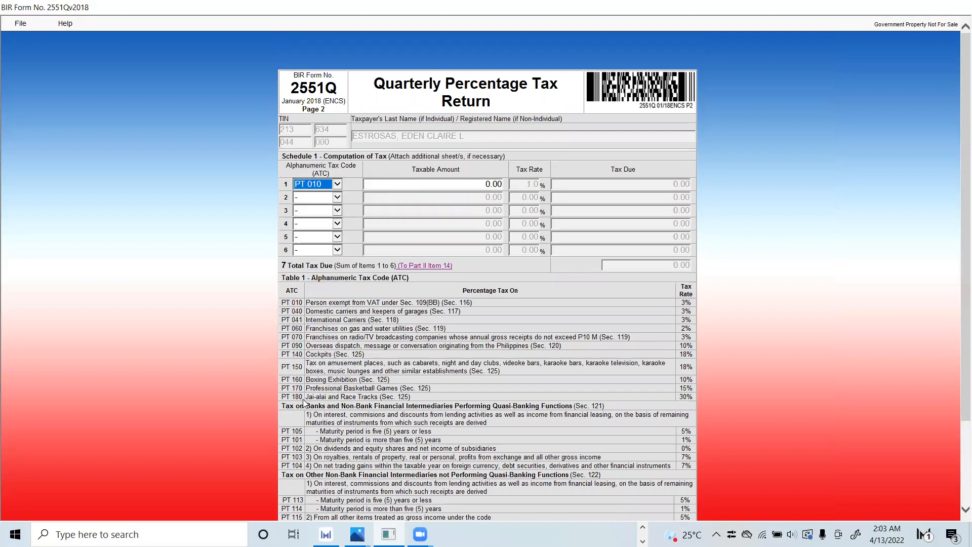
Enter 168,900 as the taxable amount in row 1 of Schedule 1
click(425, 185)
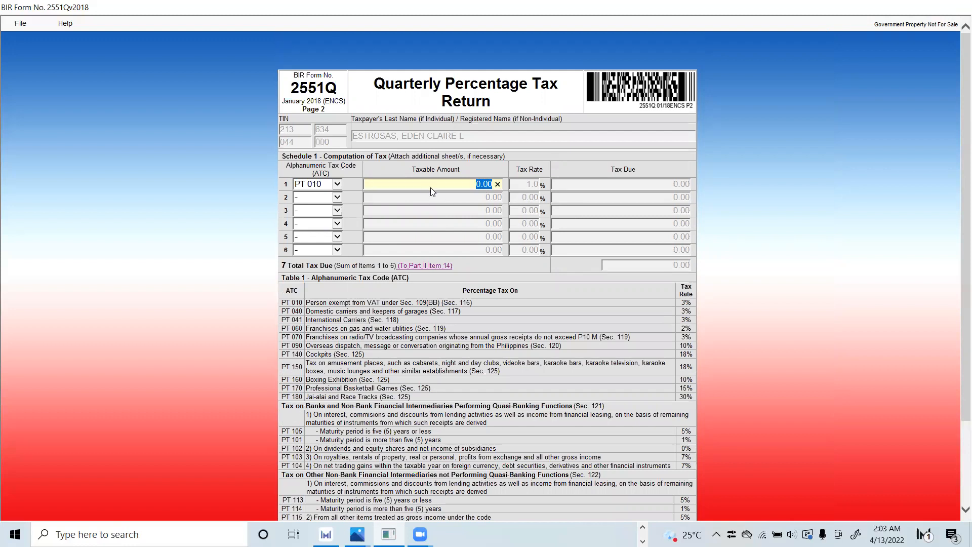
text(168900)
key(Tab)
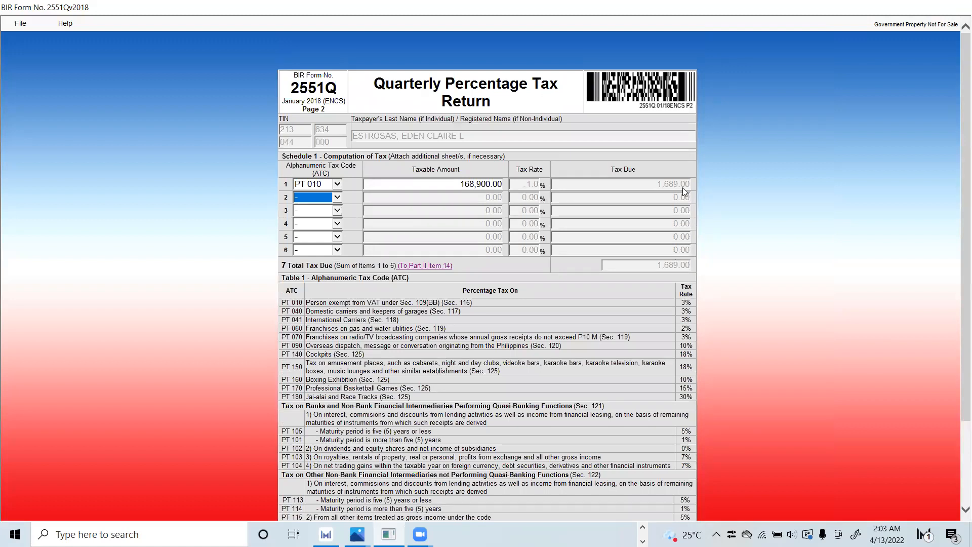
Validate the completed return and dismiss the validation message
scroll(683, 187, down, 3)
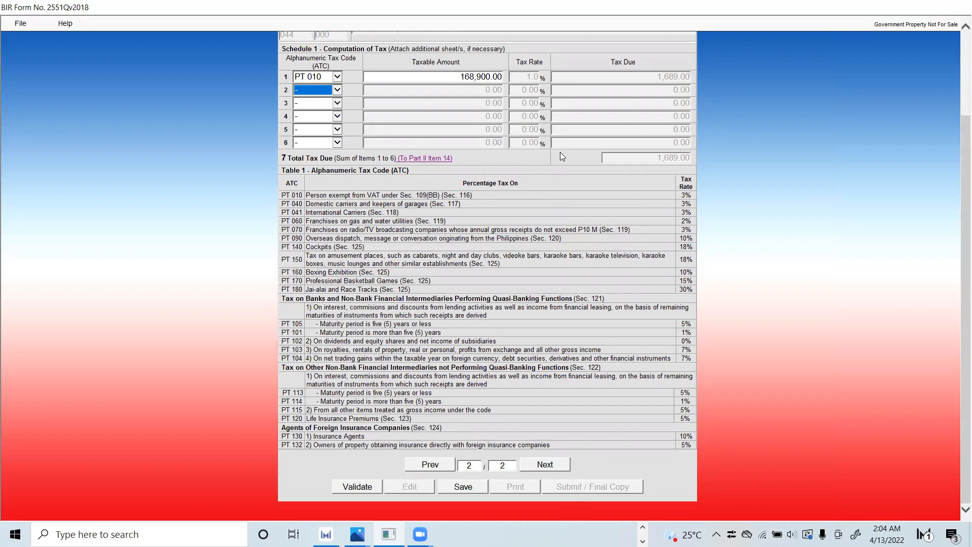
scroll(523, 282, up, 3)
scroll(523, 283, down, 5)
click(358, 487)
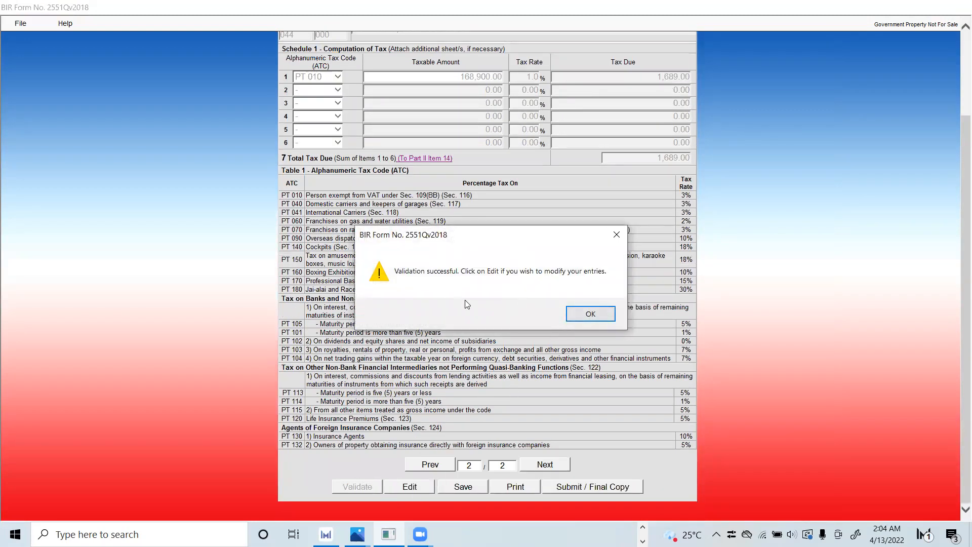
click(591, 314)
Go back to page 1 of the return
scroll(388, 407, up, 2)
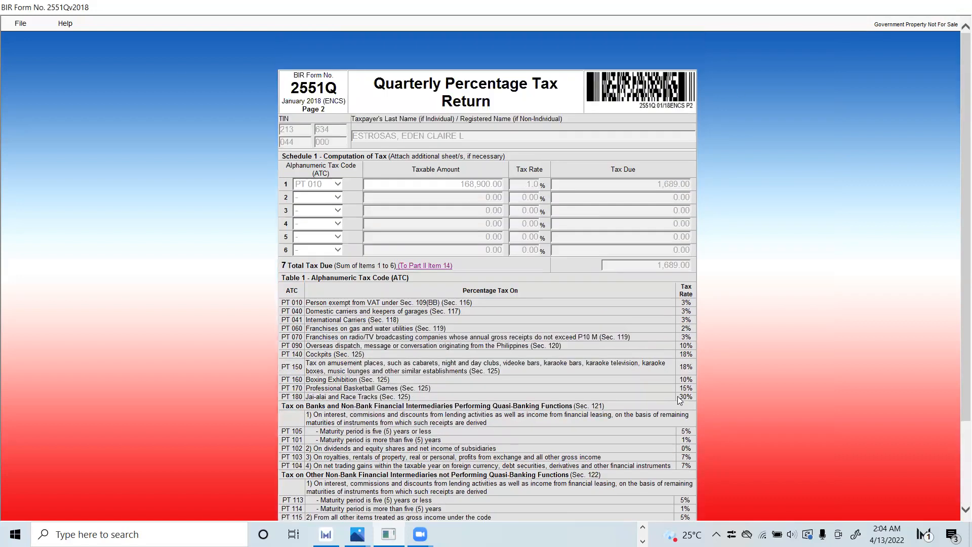
scroll(387, 407, down, 2)
double_click(471, 468)
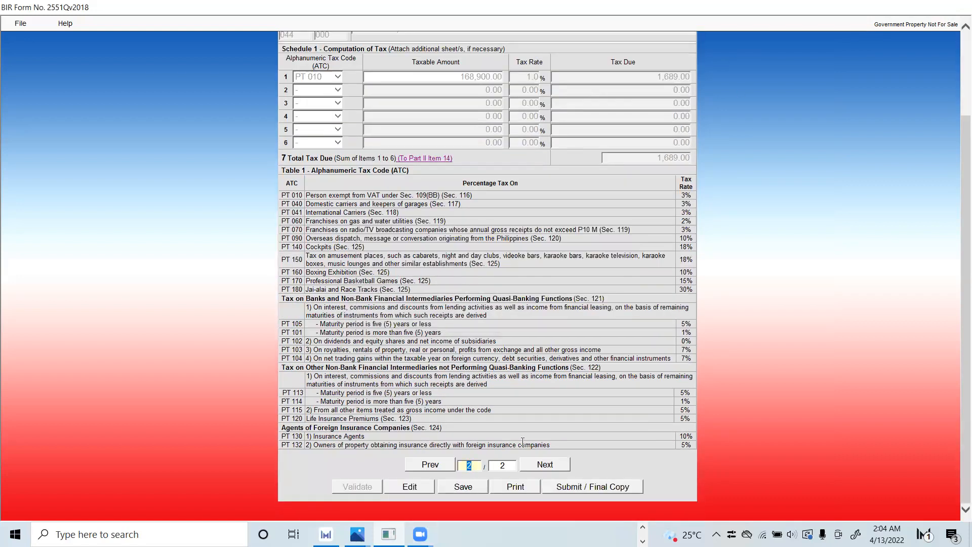
text(1)
click(520, 336)
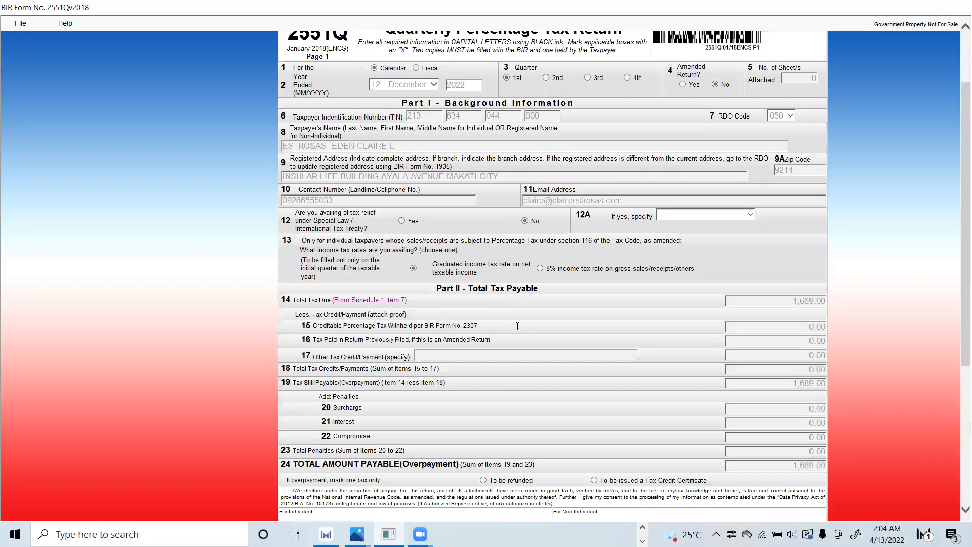
Review the background information, total tax payable and payment details on page 1 of the validated return
scroll(519, 326, down, 4)
scroll(518, 326, down, 3)
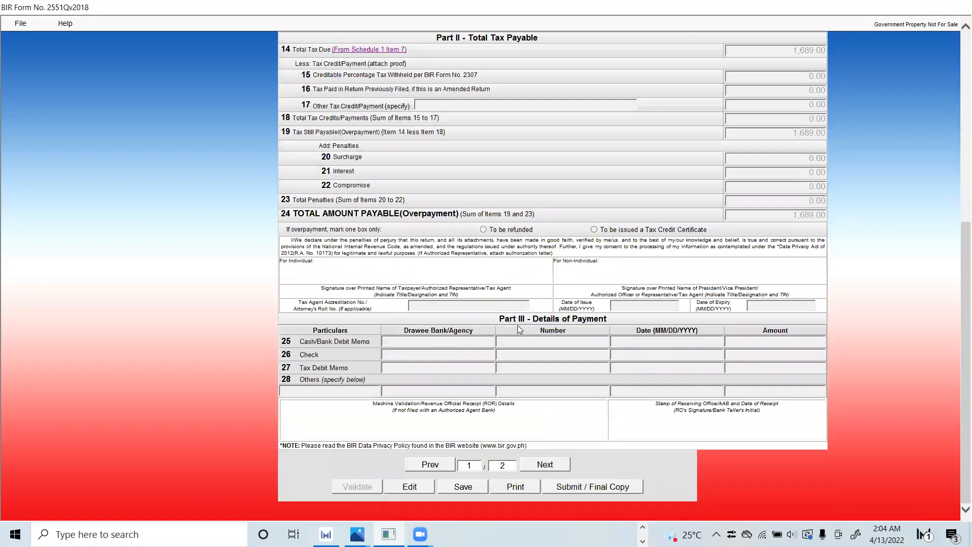
scroll(518, 326, up, 8)
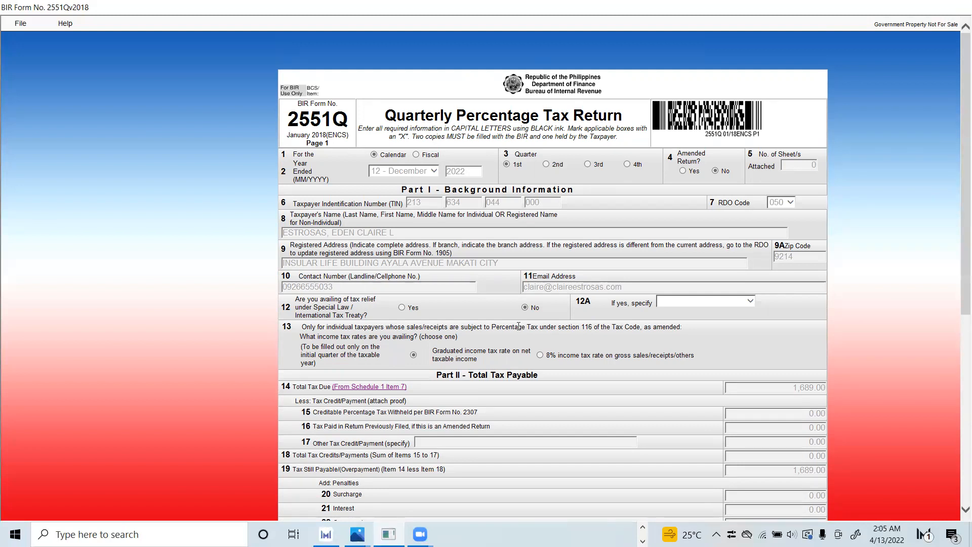
scroll(516, 313, down, 7)
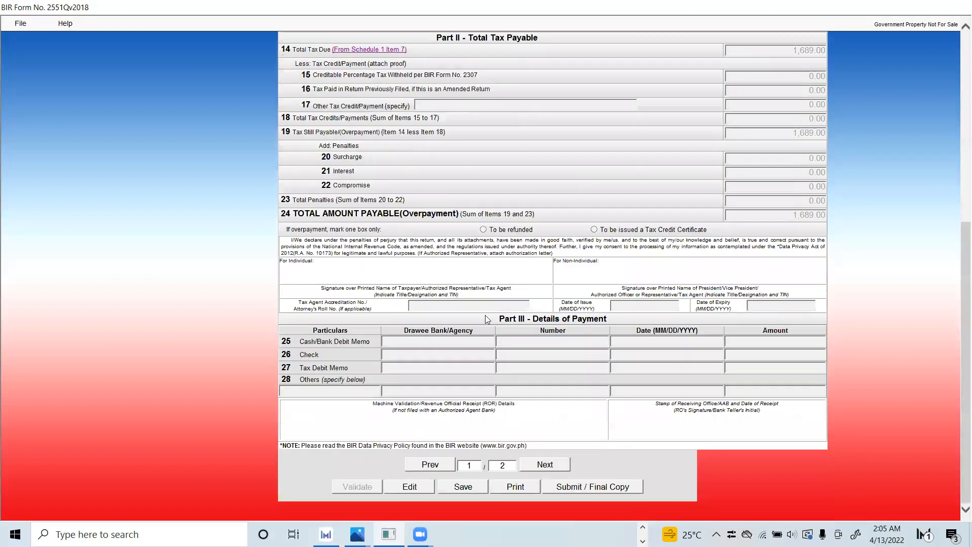
scroll(485, 318, up, 4)
scroll(485, 319, up, 3)
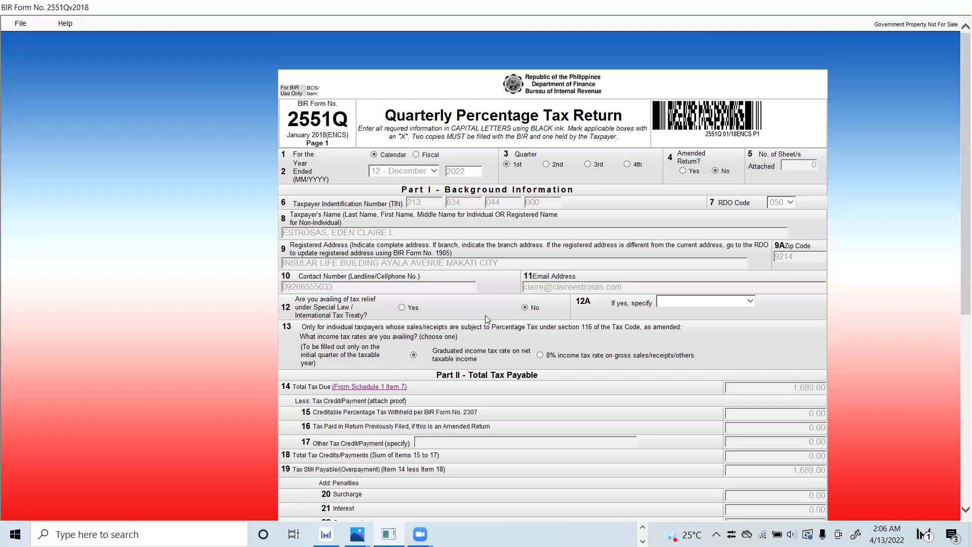
Save the validated return and dismiss the save message
scroll(528, 306, down, 2)
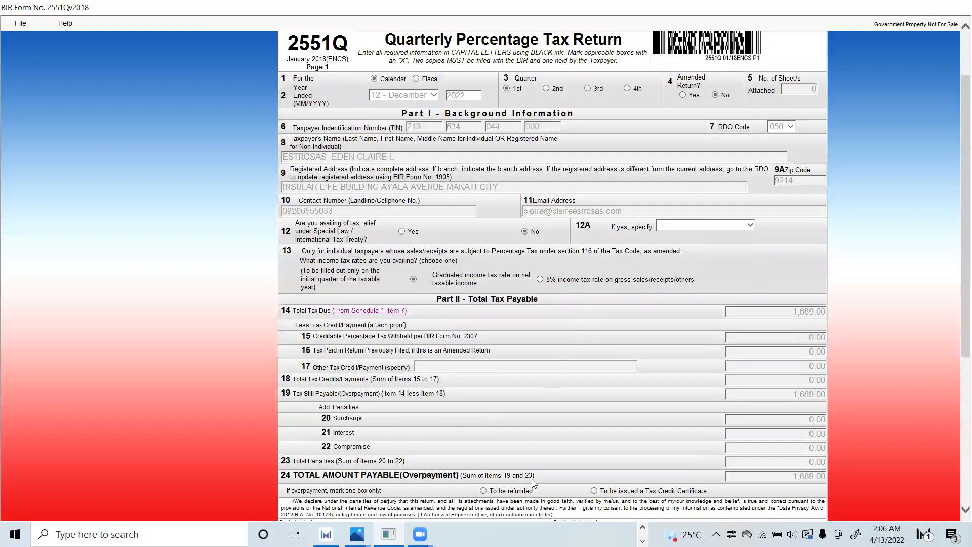
scroll(445, 488, down, 5)
click(446, 487)
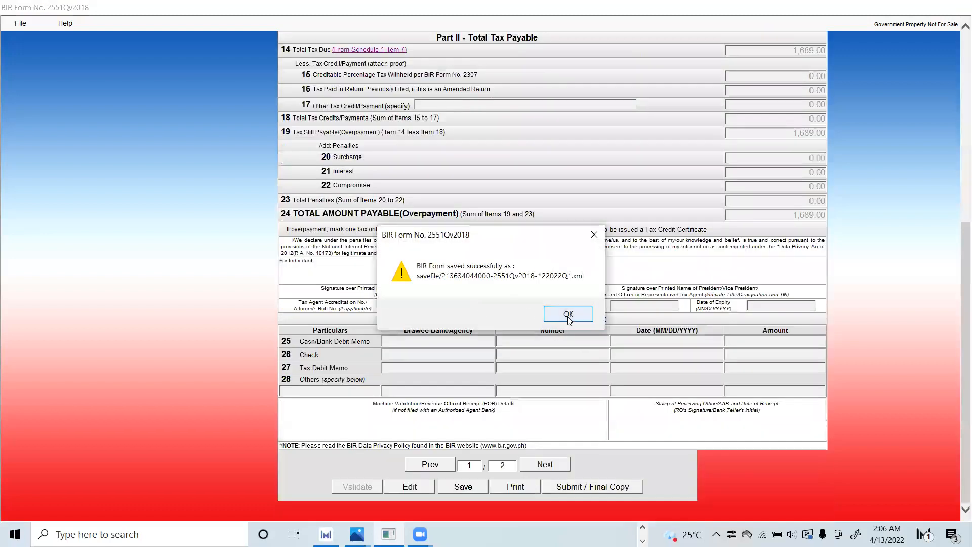
click(570, 314)
click(573, 314)
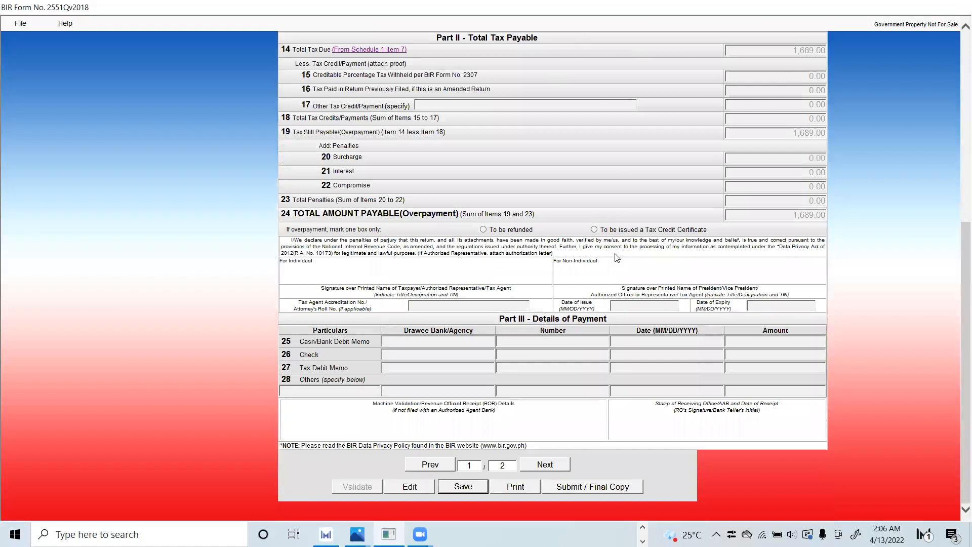
Examine page 1 of the saved return, from the filing period through Part II tax payable to the Part III payment details
scroll(615, 255, up, 2)
scroll(615, 254, up, 5)
scroll(610, 303, down, 1)
scroll(594, 449, down, 6)
scroll(567, 300, up, 1)
scroll(578, 299, up, 5)
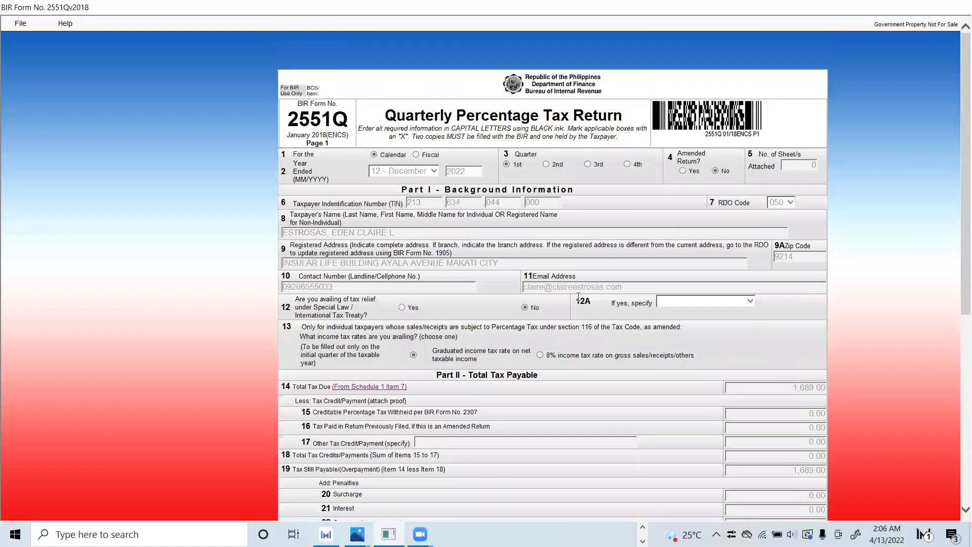
scroll(579, 297, down, 3)
scroll(579, 301, down, 2)
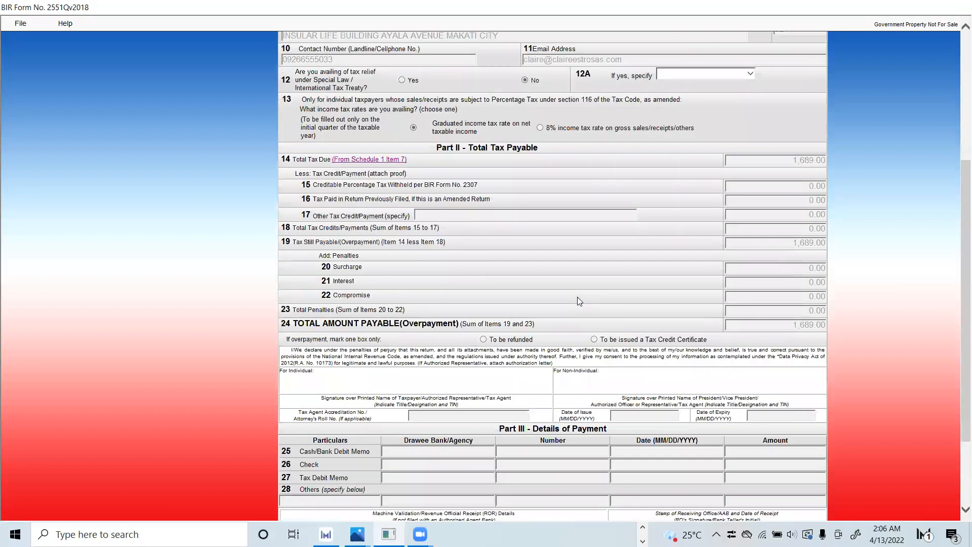
scroll(579, 300, down, 2)
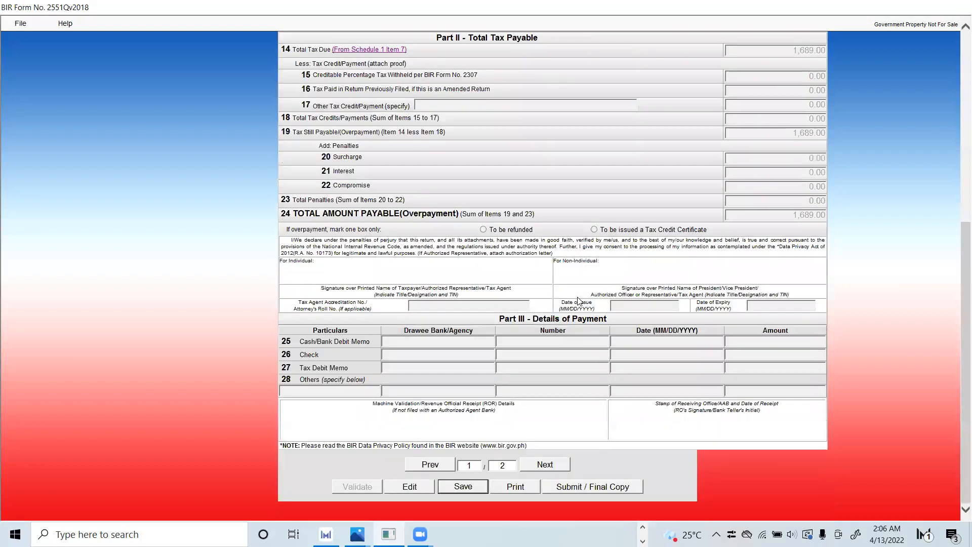
scroll(579, 301, up, 5)
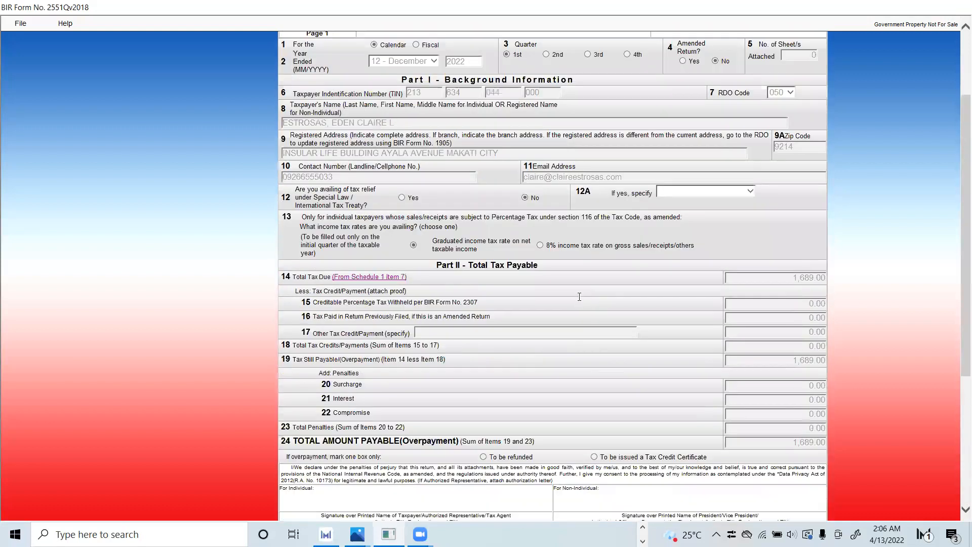
scroll(579, 297, up, 3)
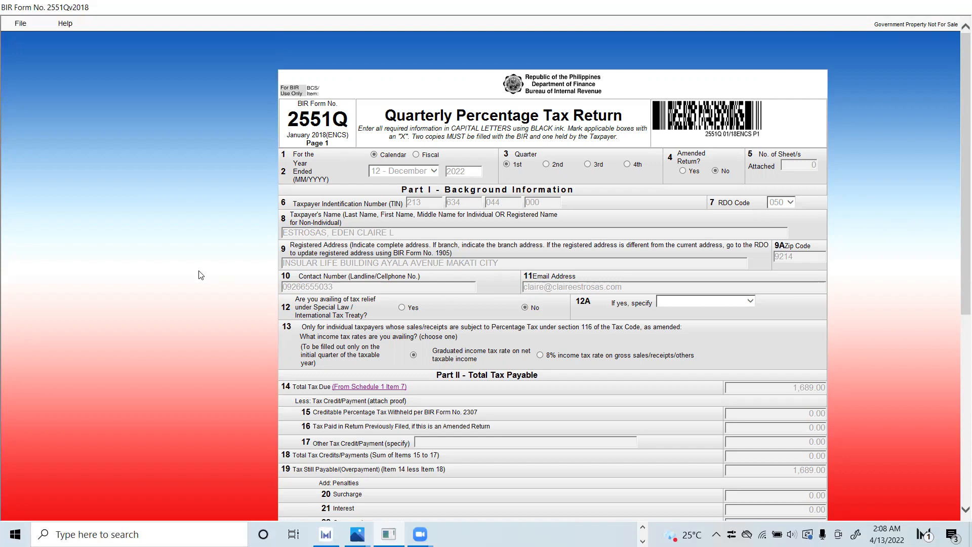
scroll(211, 247, down, 5)
scroll(208, 369, down, 2)
scroll(205, 364, up, 8)
scroll(205, 365, down, 5)
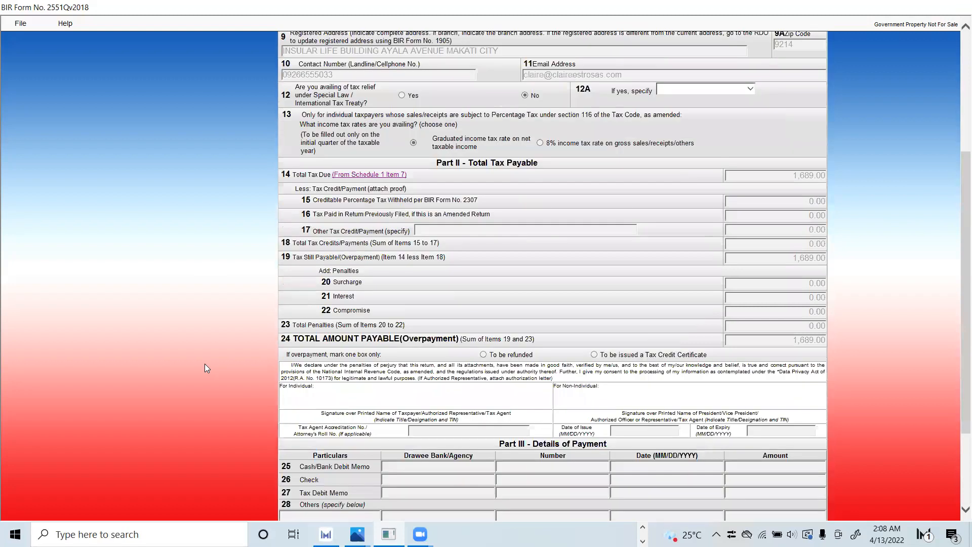
scroll(205, 364, up, 3)
scroll(205, 363, up, 2)
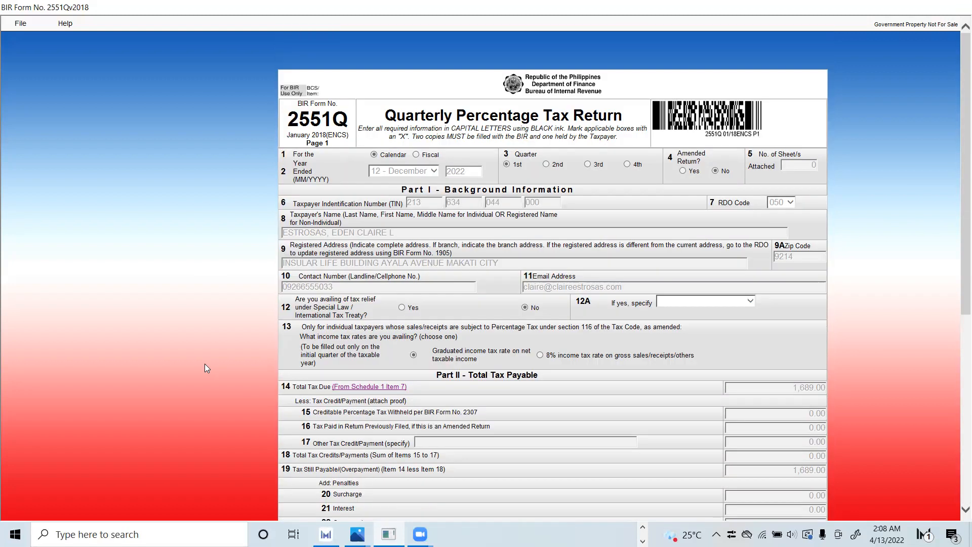
scroll(205, 364, down, 3)
scroll(205, 368, down, 2)
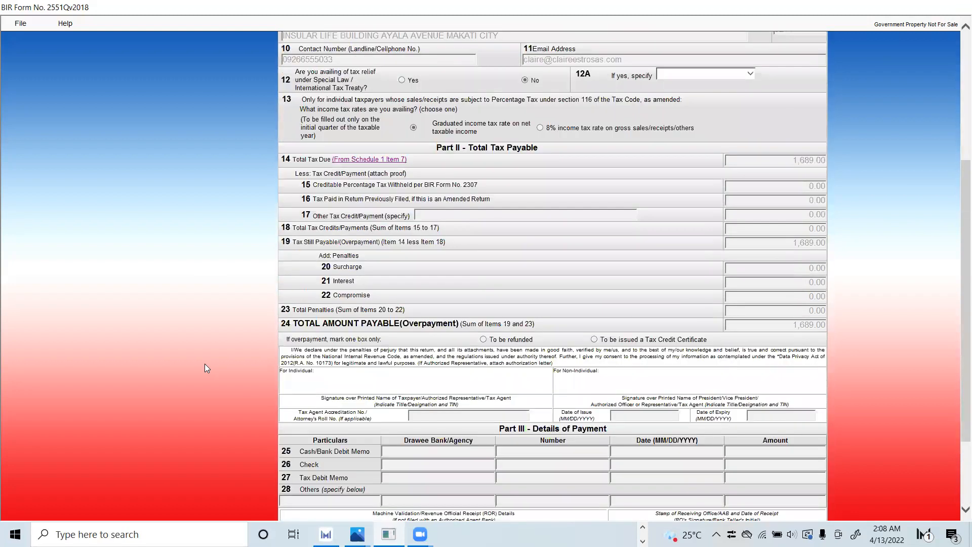
scroll(207, 368, up, 5)
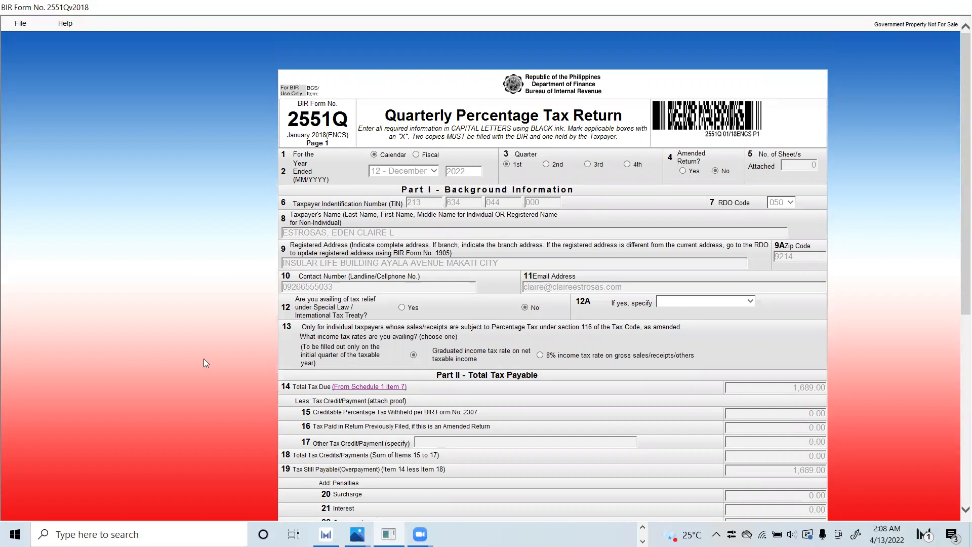
scroll(204, 359, down, 6)
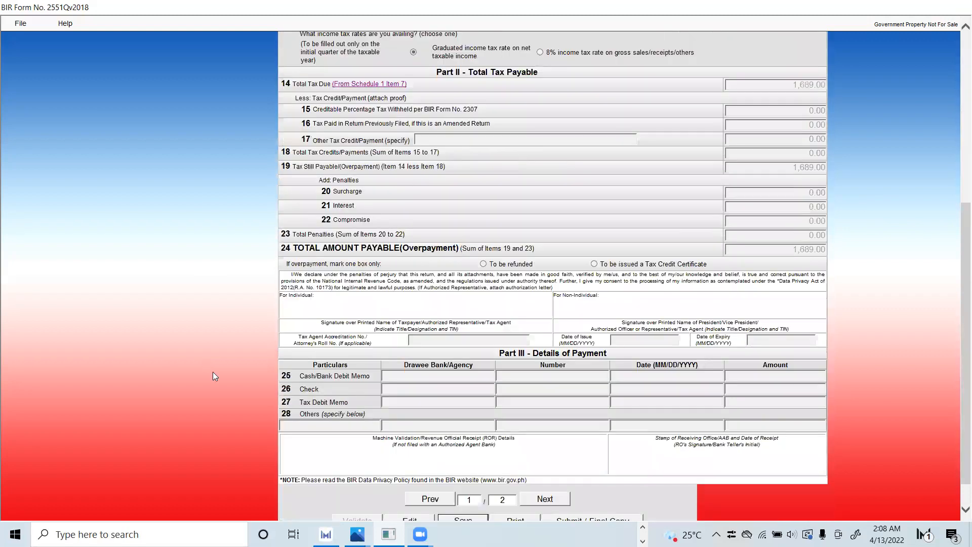
scroll(213, 376, down, 1)
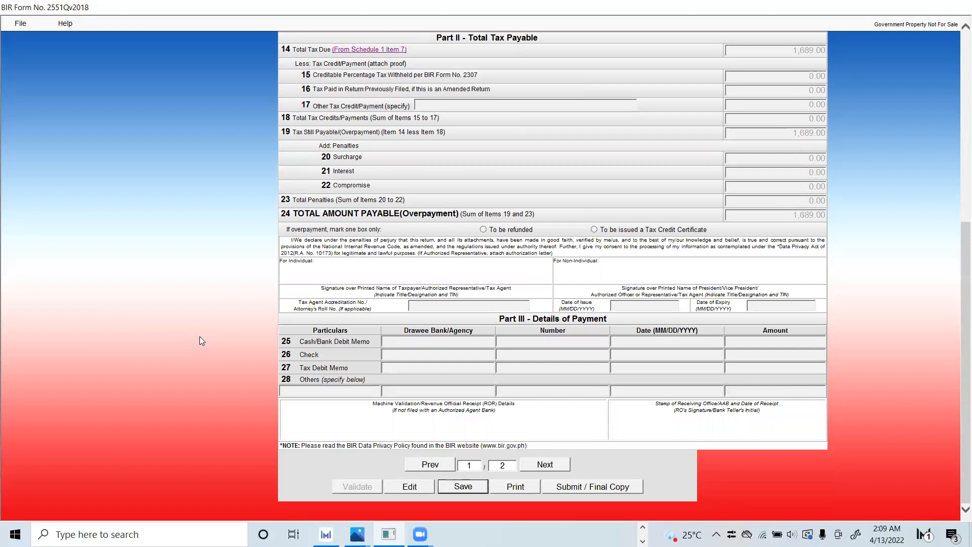
scroll(166, 208, up, 5)
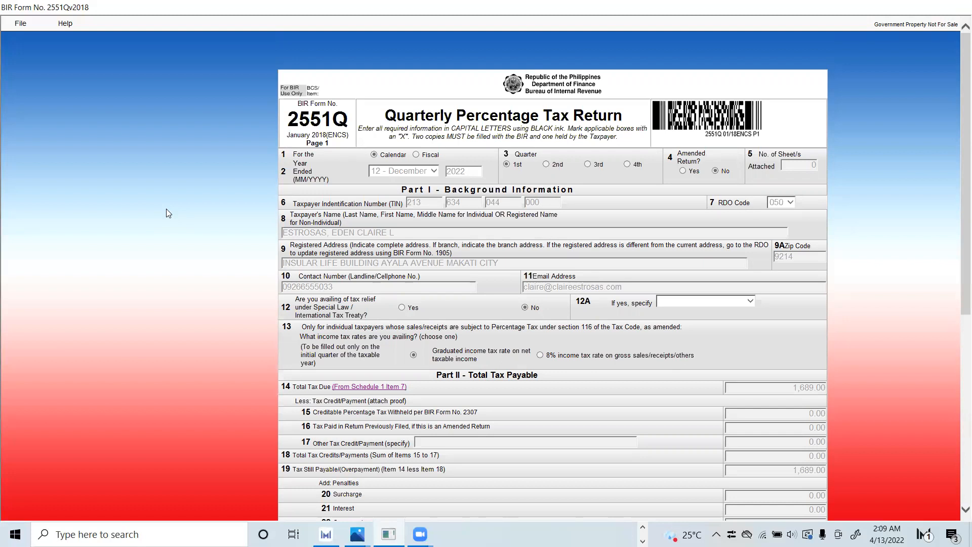
scroll(164, 209, down, 3)
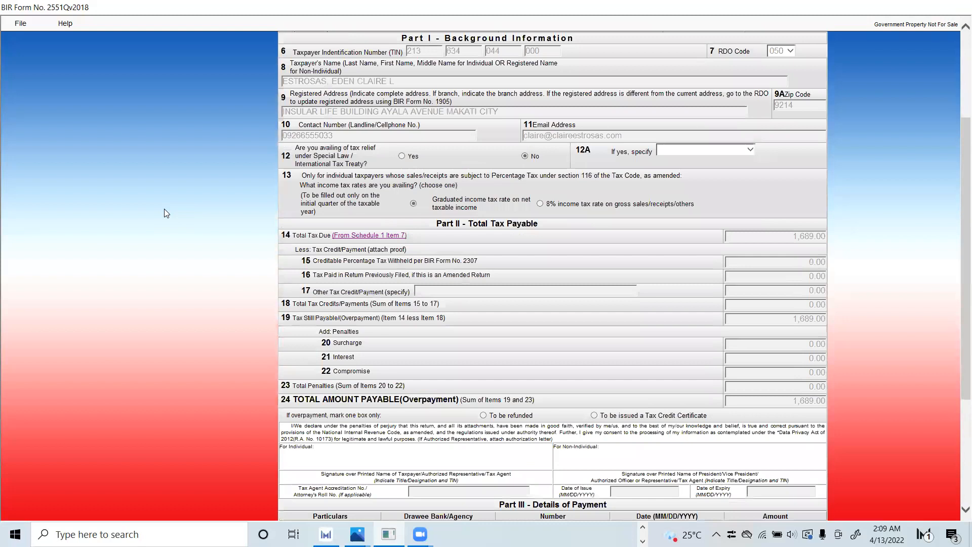
scroll(164, 213, down, 2)
scroll(164, 210, down, 1)
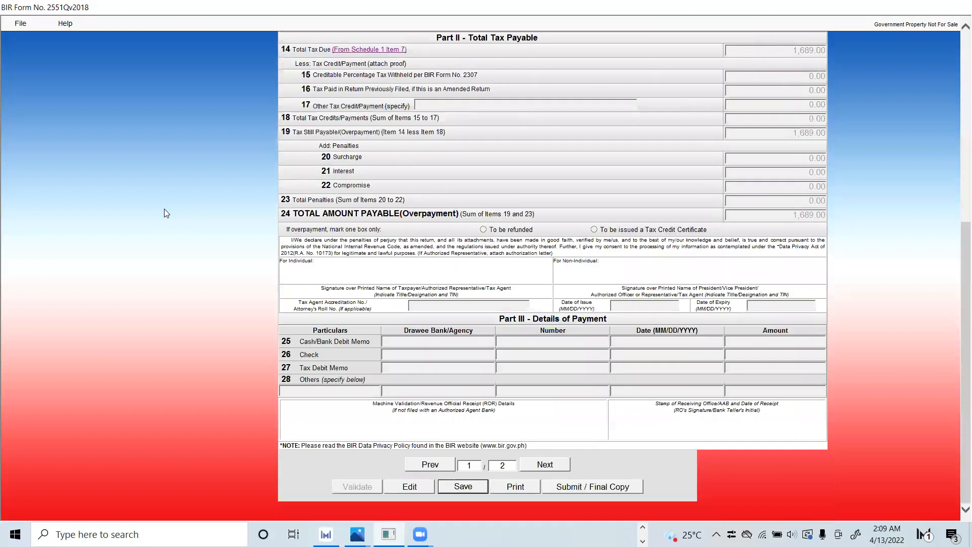
scroll(164, 209, up, 3)
scroll(164, 213, up, 3)
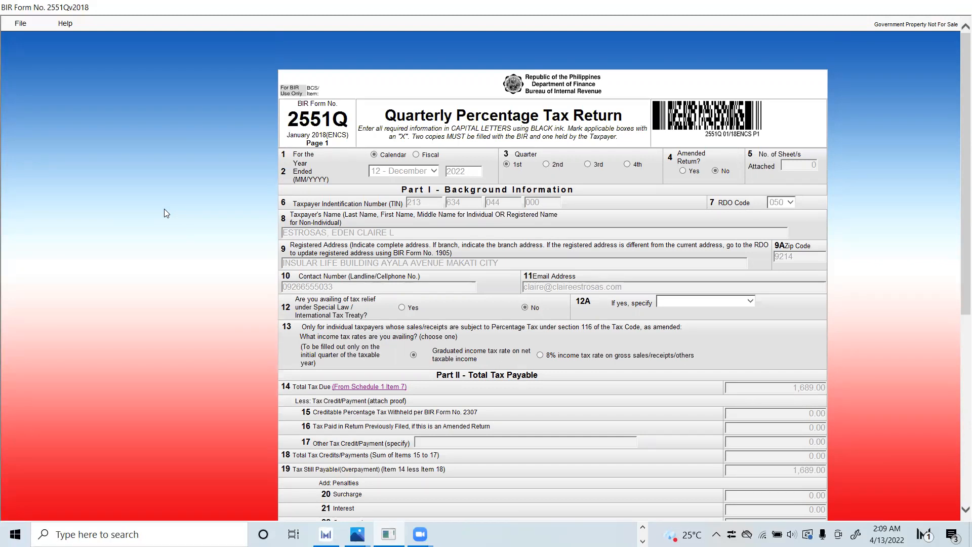
scroll(164, 209, down, 3)
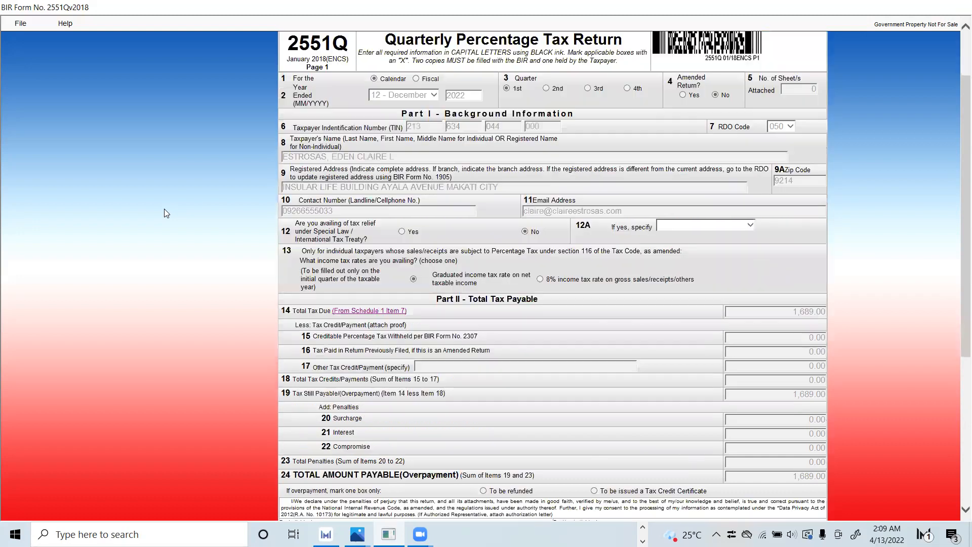
scroll(164, 208, down, 10)
scroll(164, 209, up, 13)
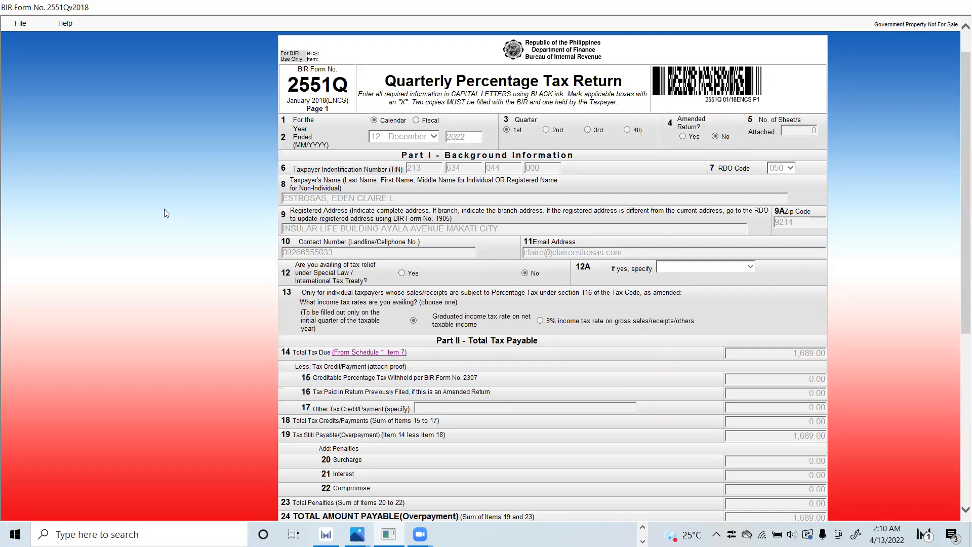
scroll(166, 205, down, 5)
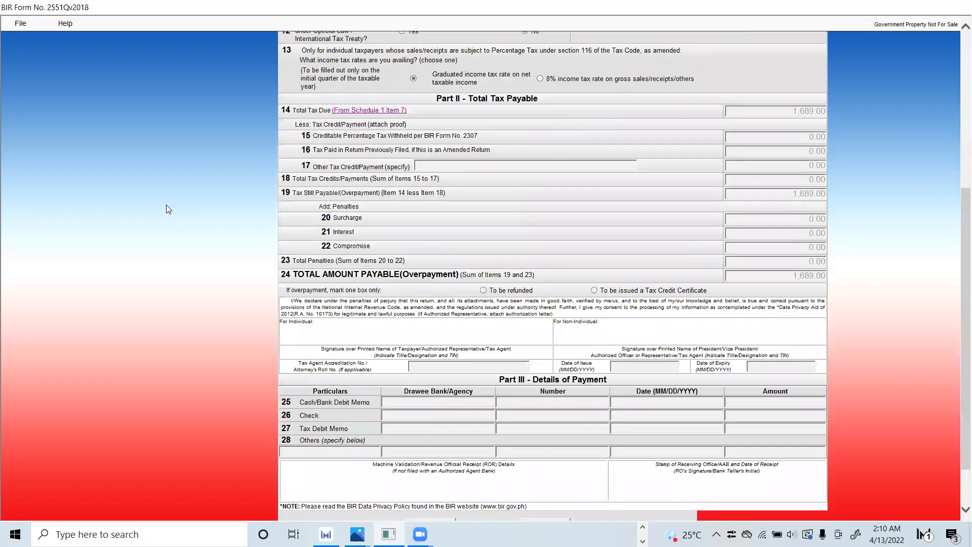
scroll(166, 205, up, 5)
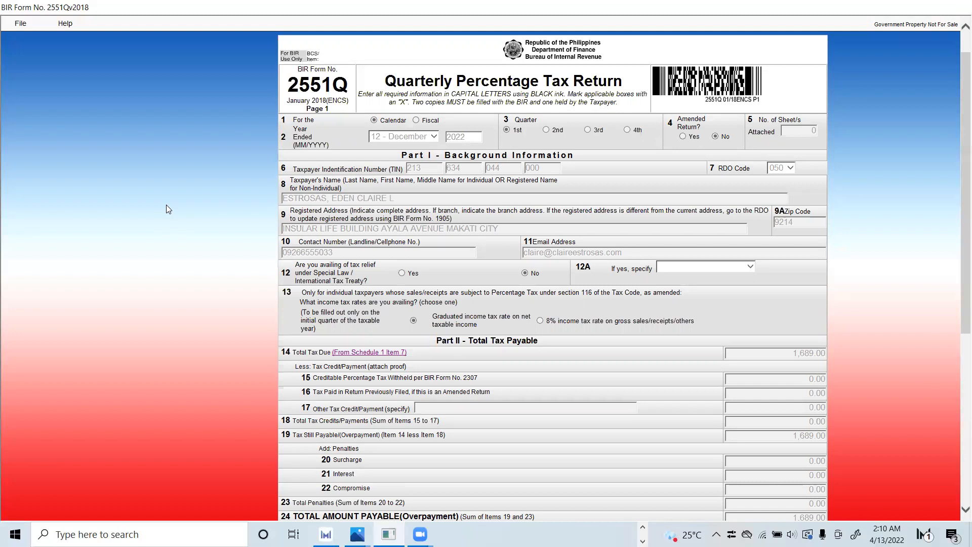
scroll(193, 187, down, 5)
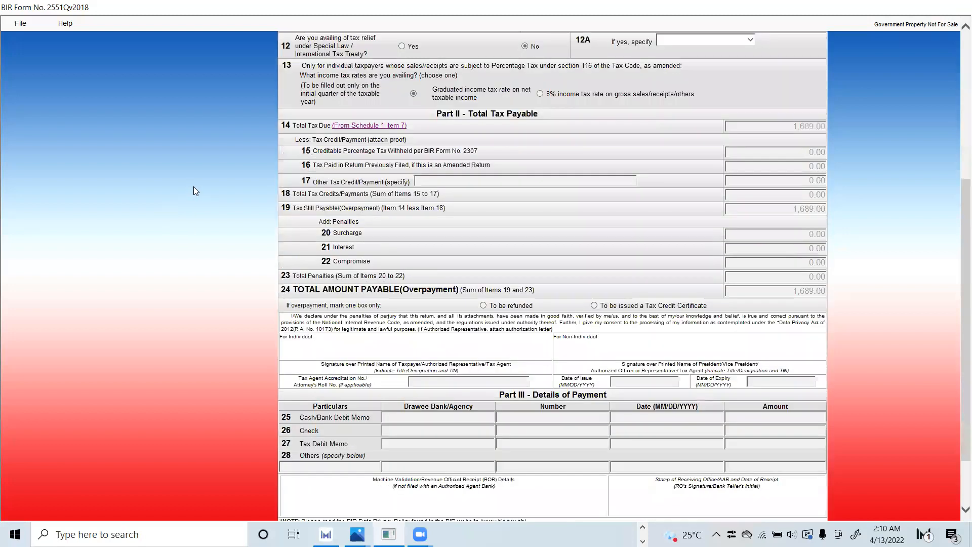
scroll(194, 187, up, 6)
scroll(193, 187, down, 6)
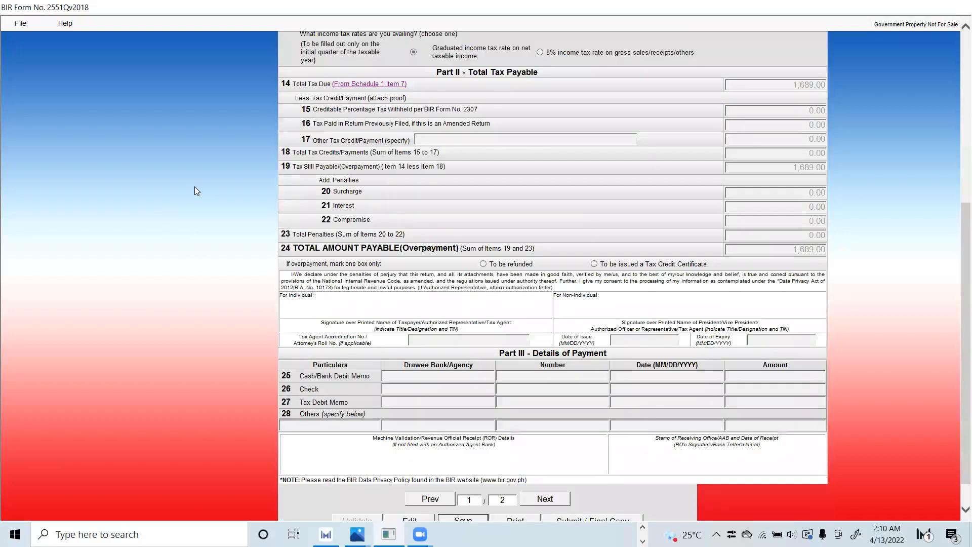
scroll(195, 191, up, 5)
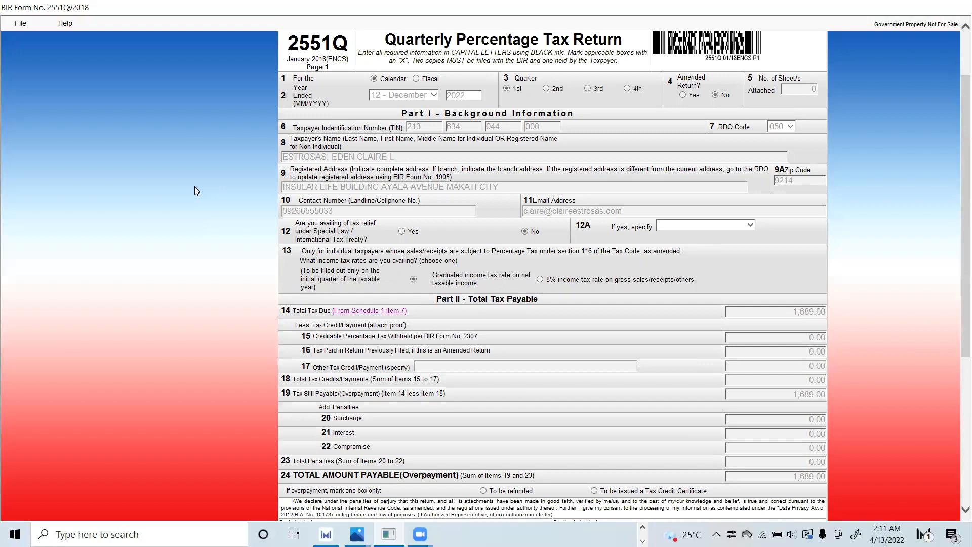
scroll(291, 261, down, 5)
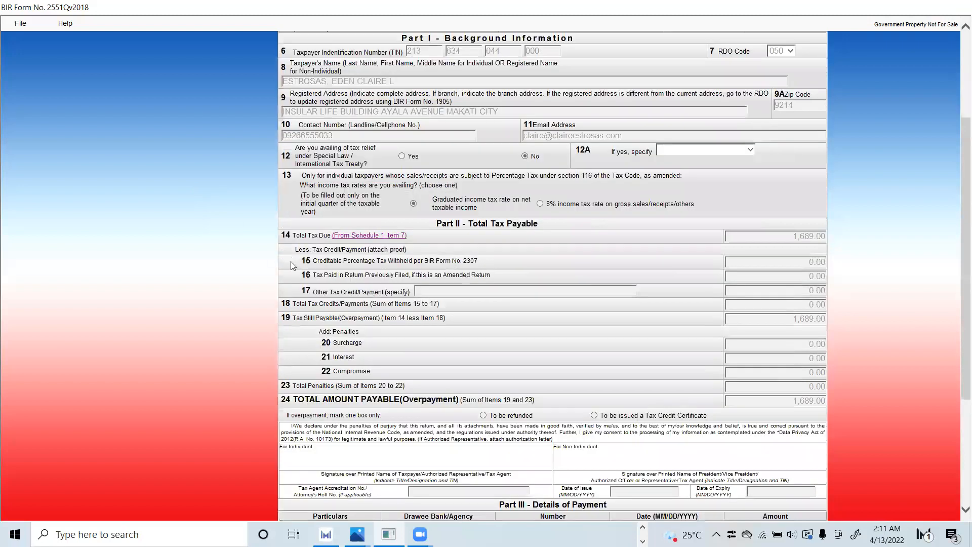
scroll(291, 262, up, 6)
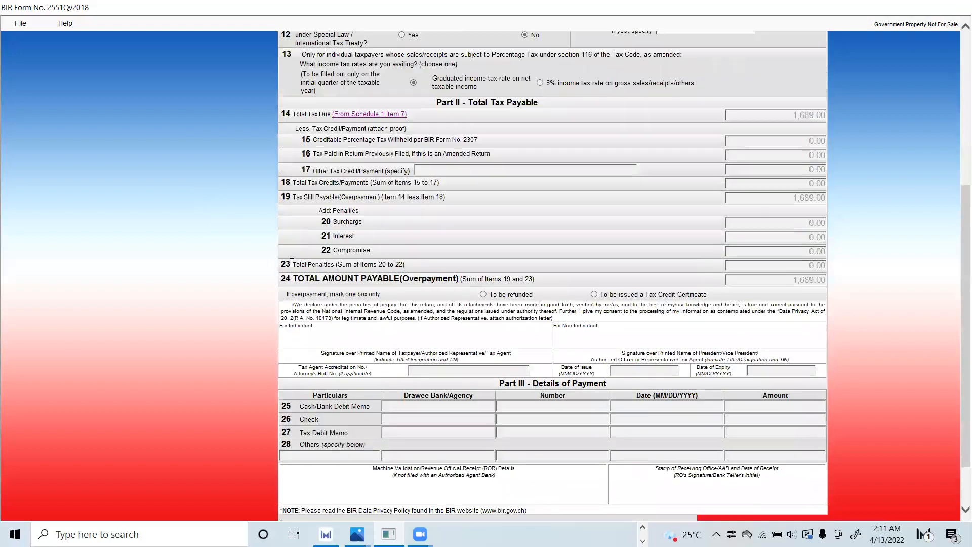
scroll(291, 264, up, 1)
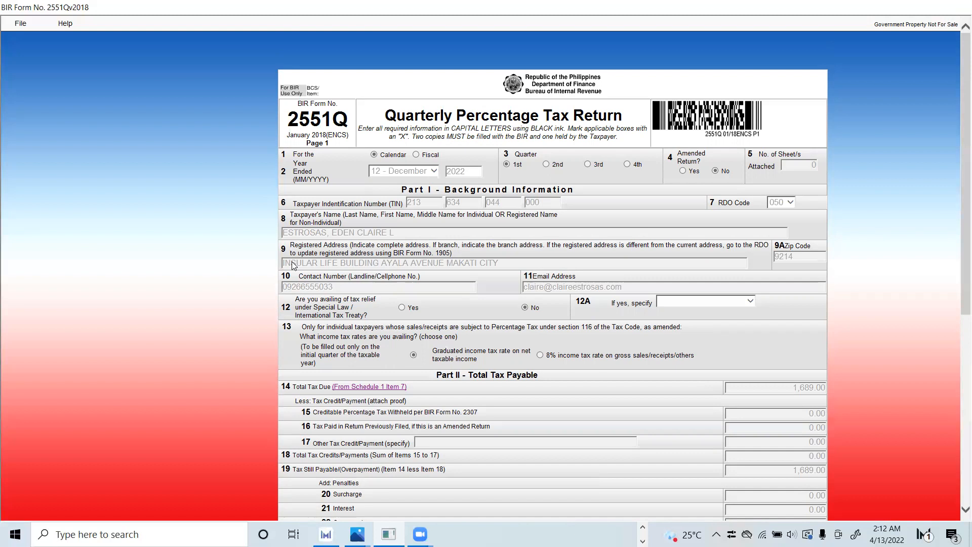
scroll(292, 265, down, 6)
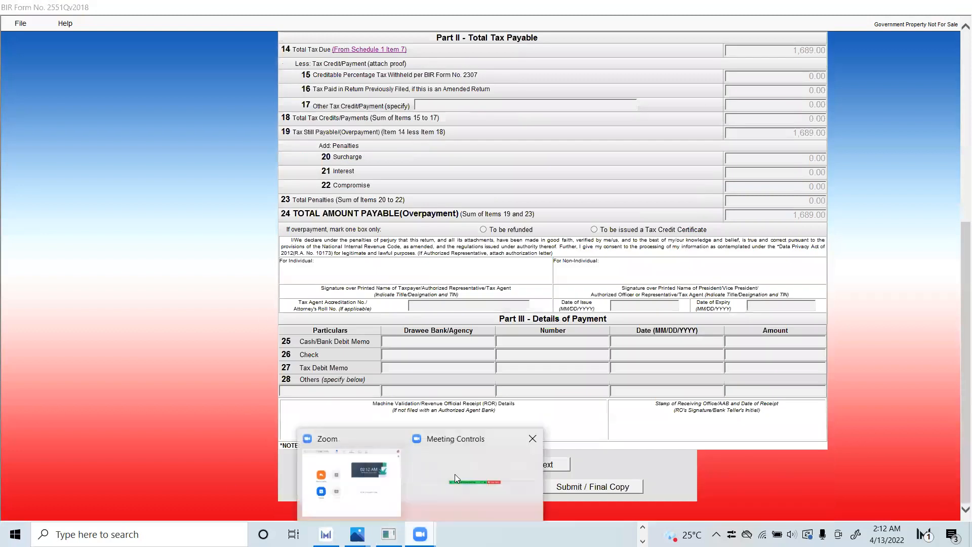
click(463, 479)
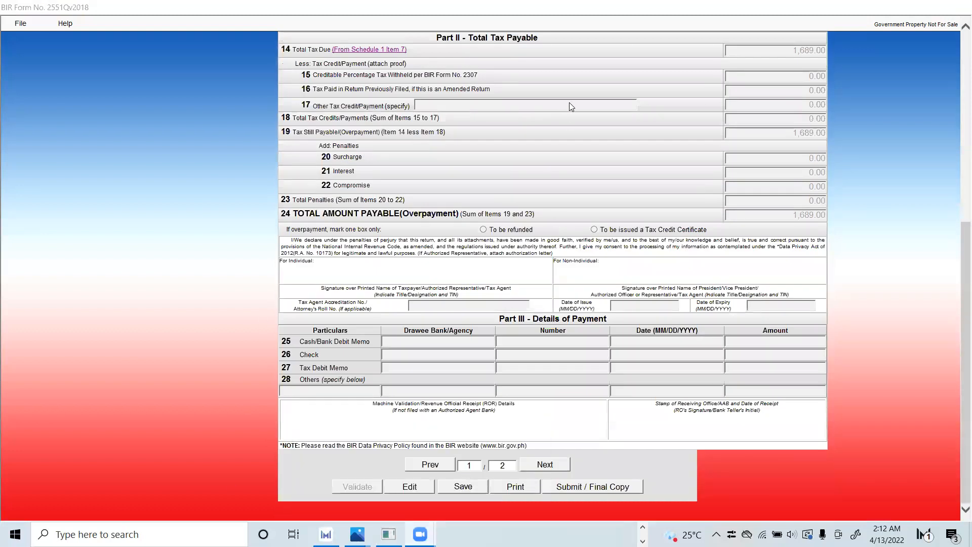